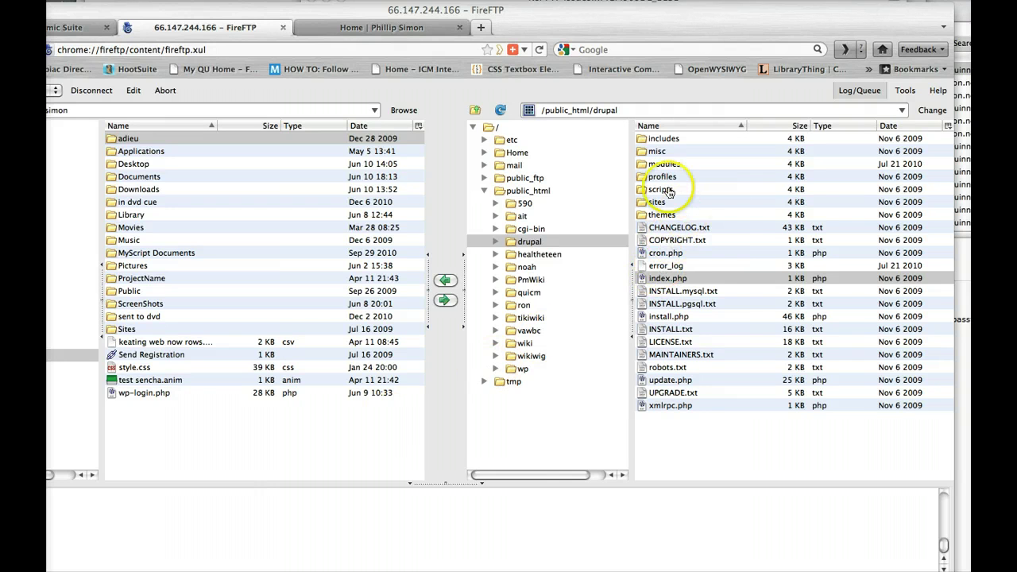
- View index.php on the live site, then return to the FireFTP tab
{"action": "right_click", "coordinate": [642, 281]}
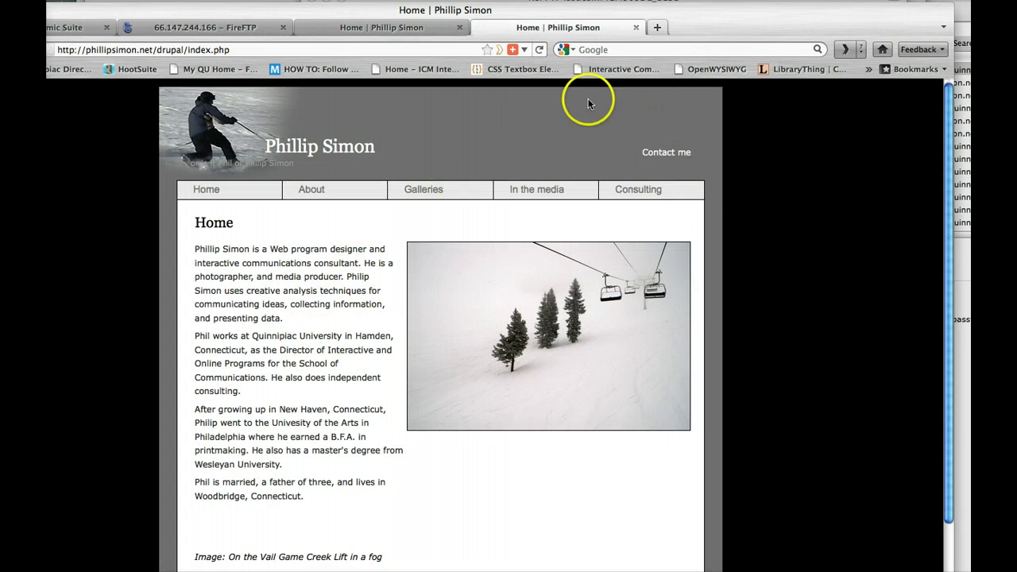
{"action": "left_click", "coordinate": [218, 31]}
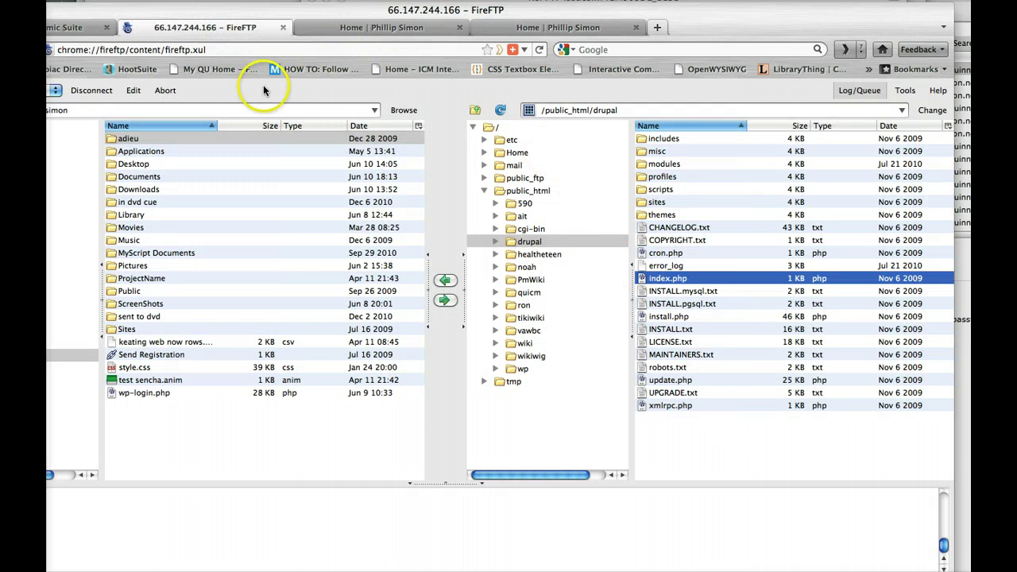
- Empty the /public_html prefix in the account's Advanced web-host settings and save the account
{"action": "left_click", "coordinate": [132, 90]}
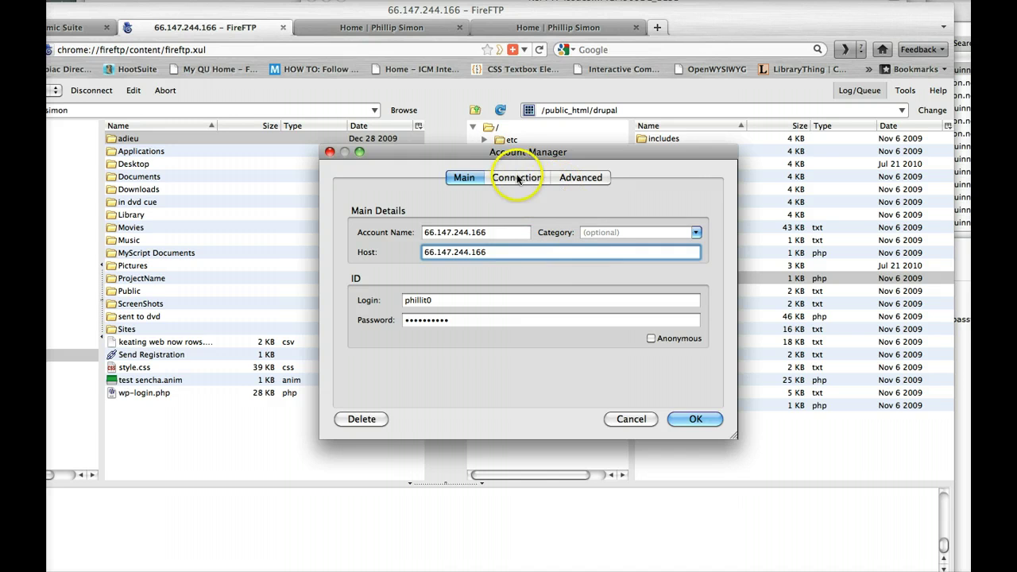
{"action": "left_click", "coordinate": [565, 177]}
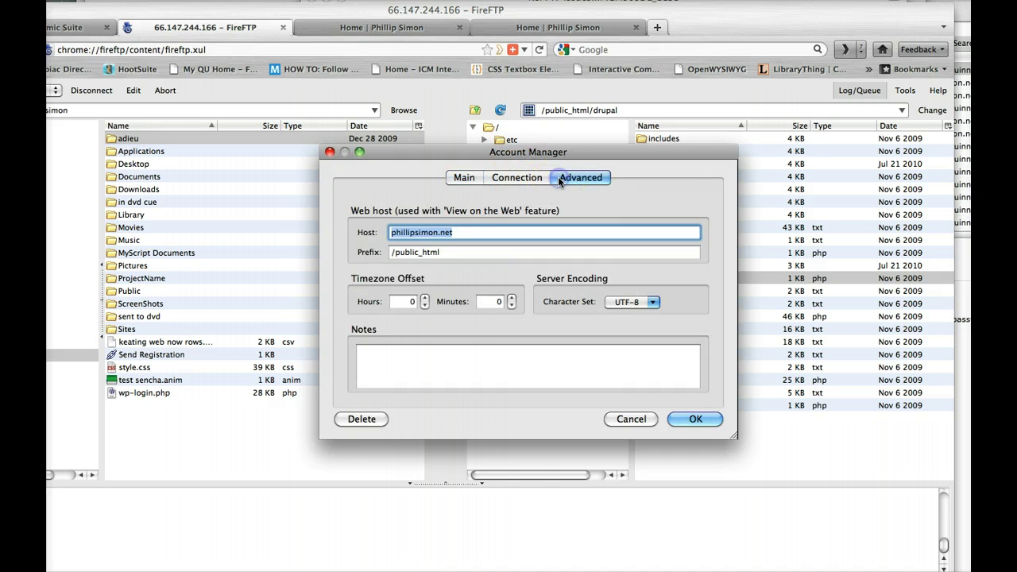
{"action": "left_click", "coordinate": [473, 233]}
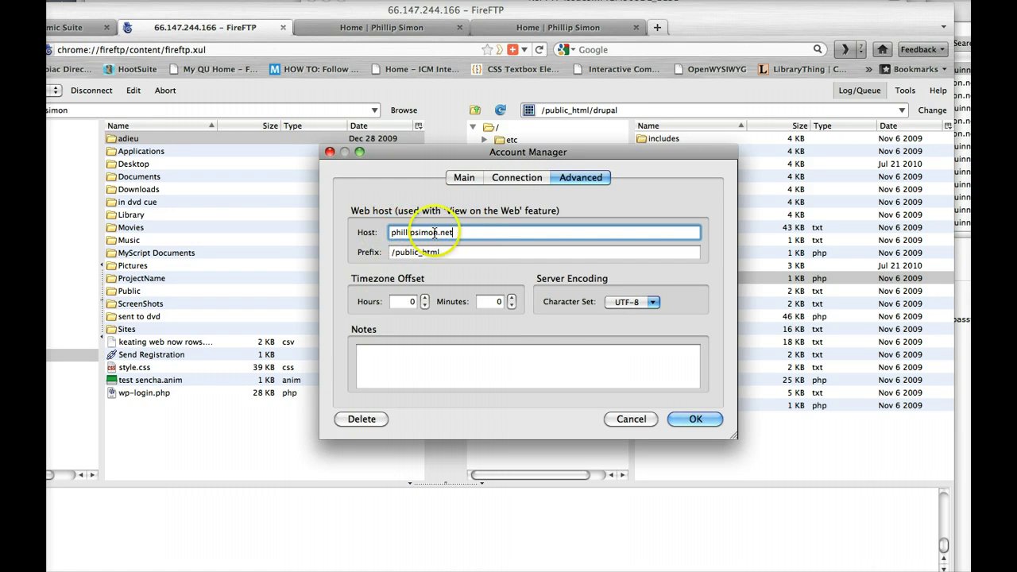
{"action": "mouse_move", "coordinate": [389, 232]}
{"action": "left_mouse_down"}
{"action": "mouse_move", "coordinate": [437, 232]}
{"action": "mouse_move", "coordinate": [443, 252]}
{"action": "mouse_move", "coordinate": [390, 252]}
{"action": "left_mouse_up"}
{"action": "key", "text": "BackSpace"}
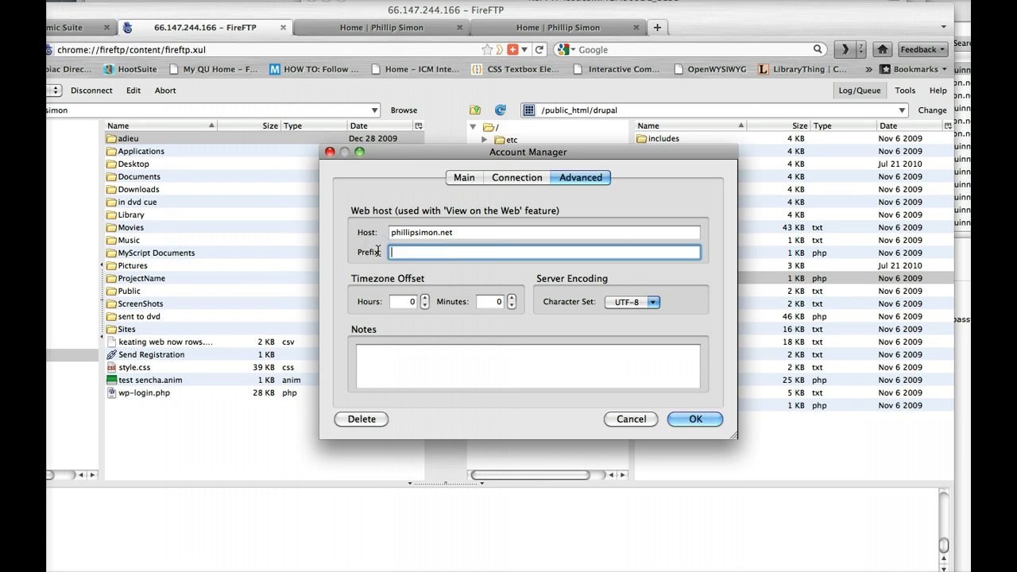
{"action": "left_click", "coordinate": [698, 420]}
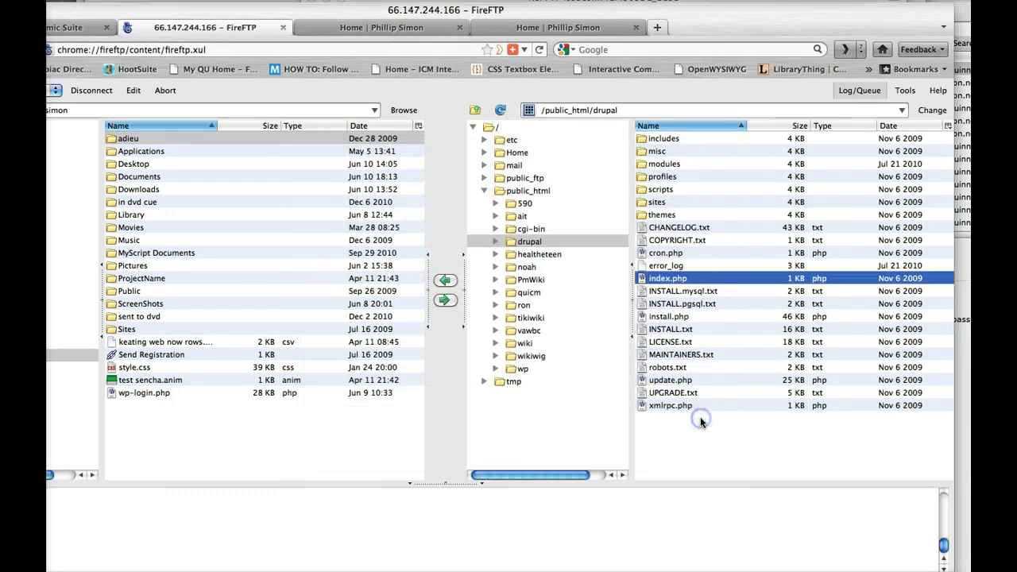
- View index.php on the web and inspect the /public_html/drupal/index.php path of the 'Page not found' address
{"action": "right_click", "coordinate": [641, 281]}
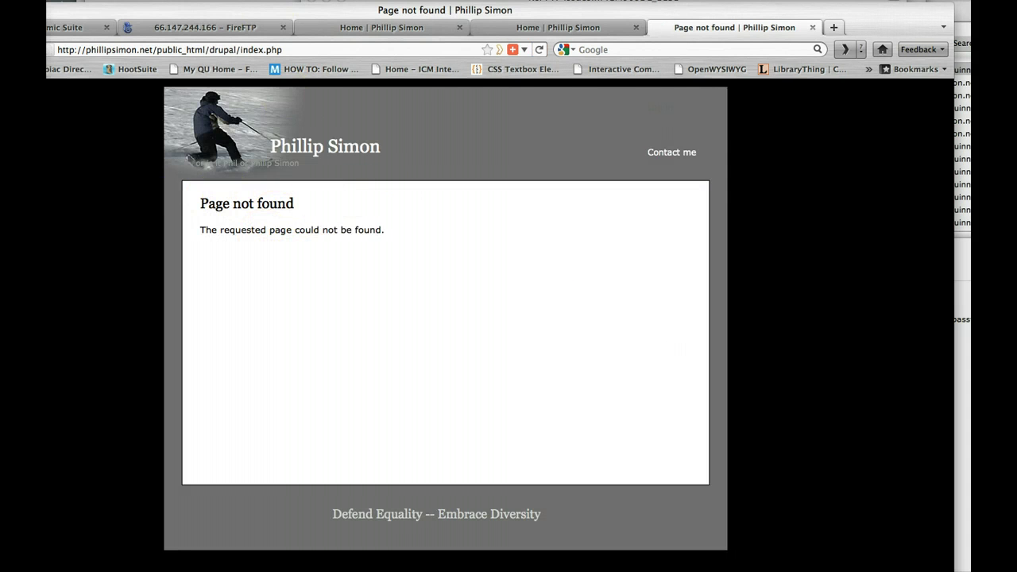
{"action": "left_click_drag", "start_coordinate": [269, 8], "coordinate": [381, 23]}
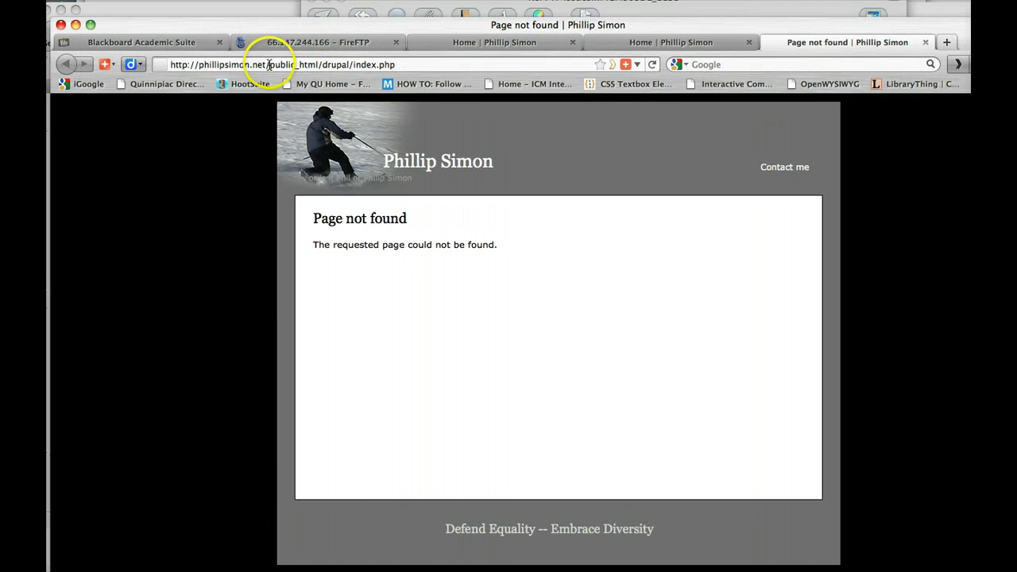
{"action": "left_click_drag", "start_coordinate": [268, 66], "coordinate": [306, 65]}
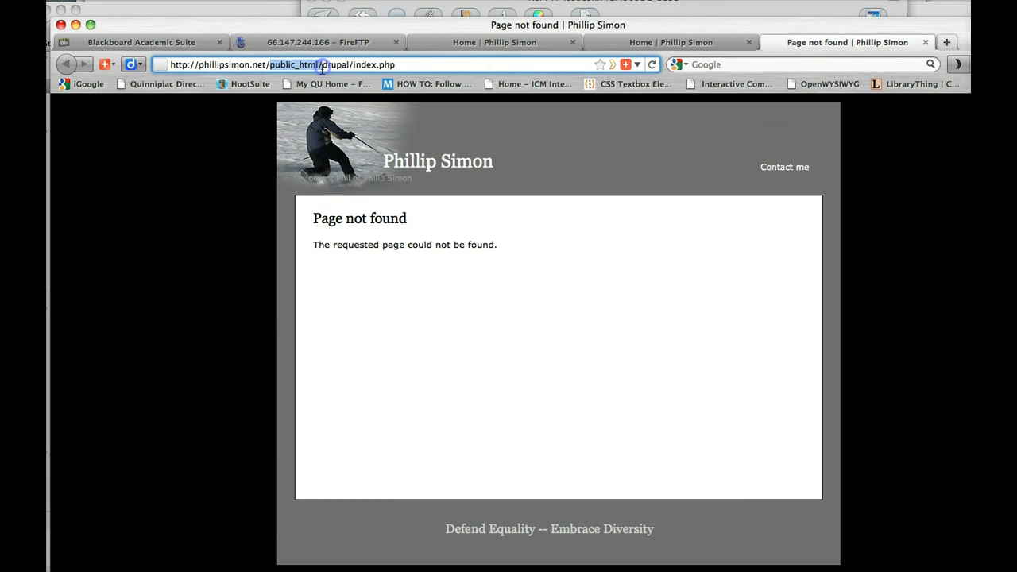
{"action": "left_click_drag", "start_coordinate": [321, 69], "coordinate": [293, 70]}
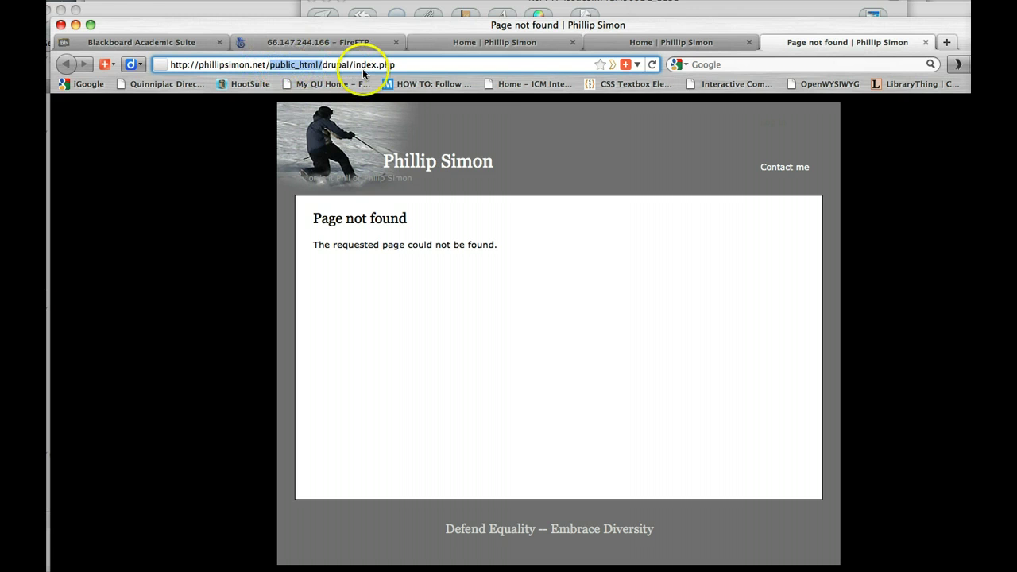
{"action": "left_click", "coordinate": [393, 63]}
{"action": "left_click", "coordinate": [268, 67]}
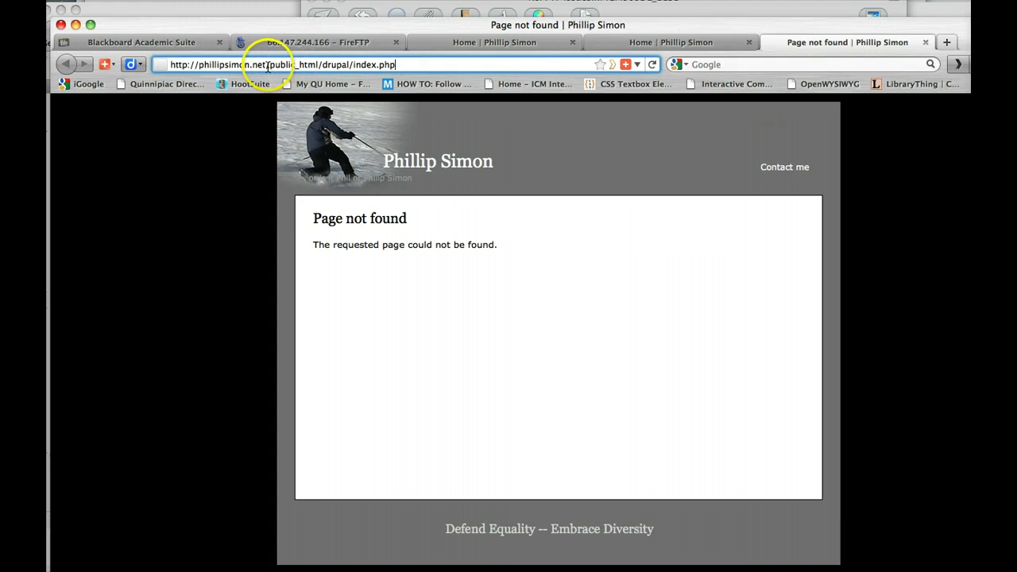
{"action": "left_click", "coordinate": [268, 67], "text": "shift"}
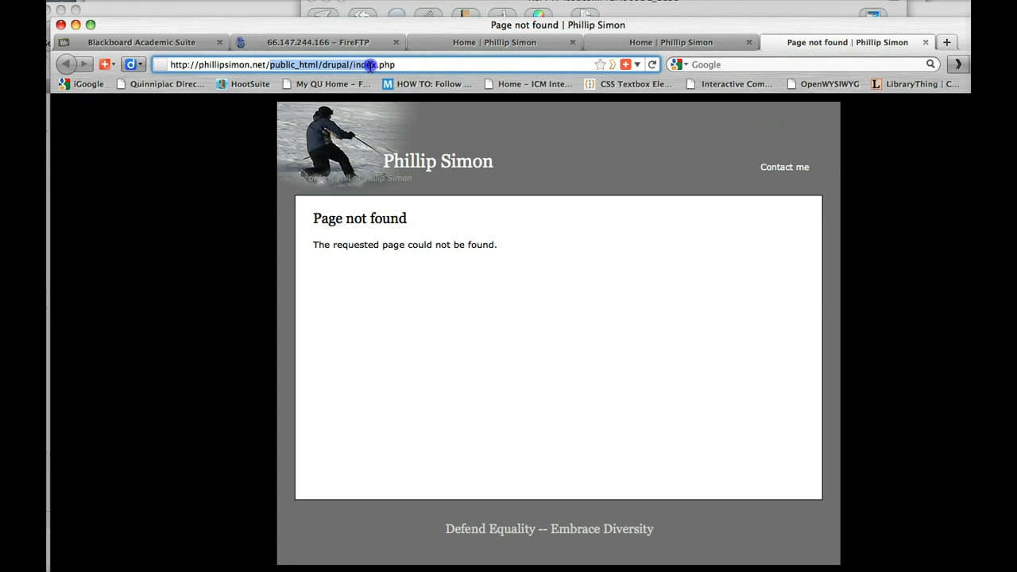
{"action": "left_click", "coordinate": [299, 64]}
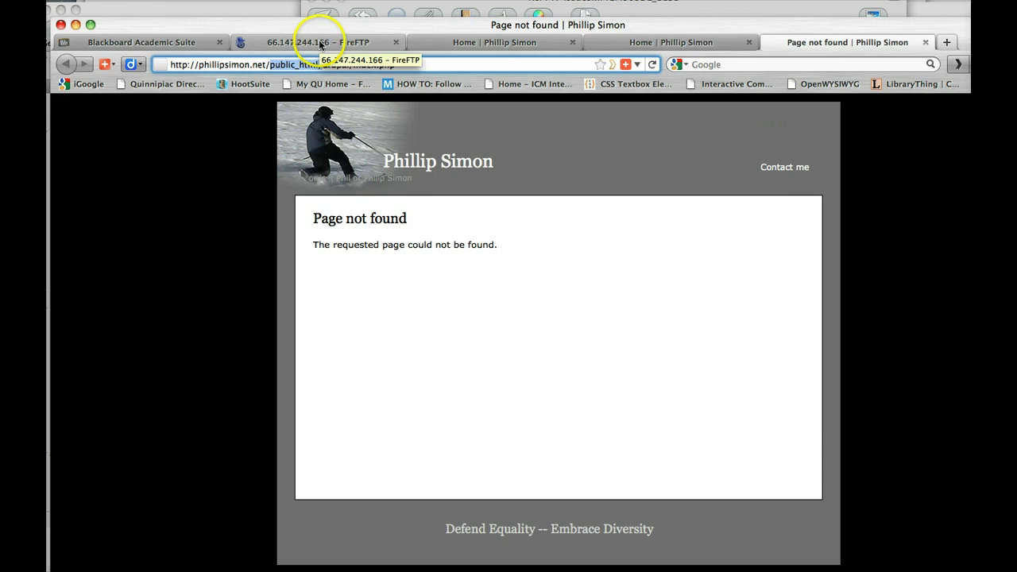
- Back in FireFTP, highlight /public_html in the remote path /public_html/drupal
{"action": "left_click", "coordinate": [321, 43]}
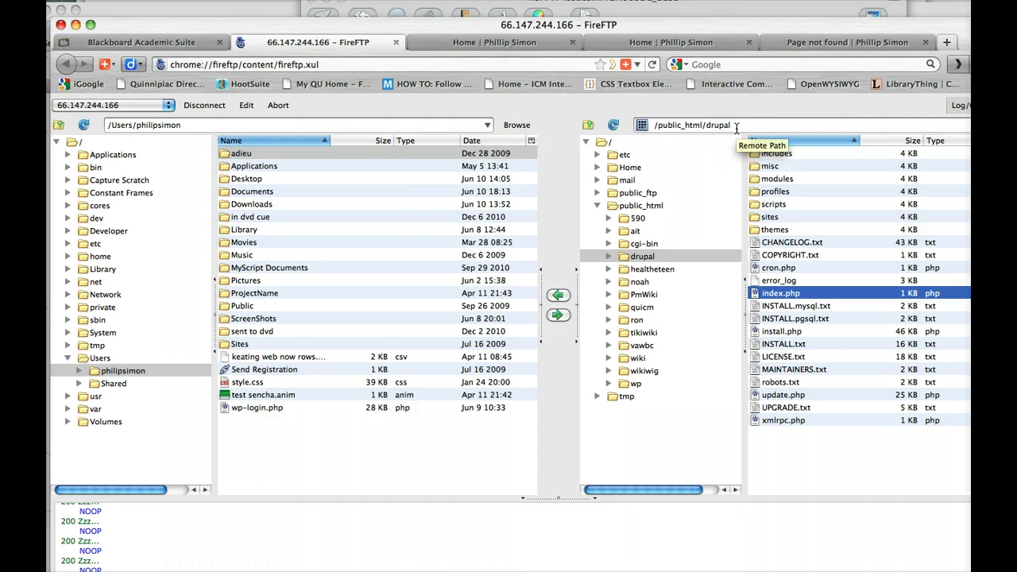
{"action": "left_click", "coordinate": [726, 123]}
{"action": "left_click", "coordinate": [665, 124]}
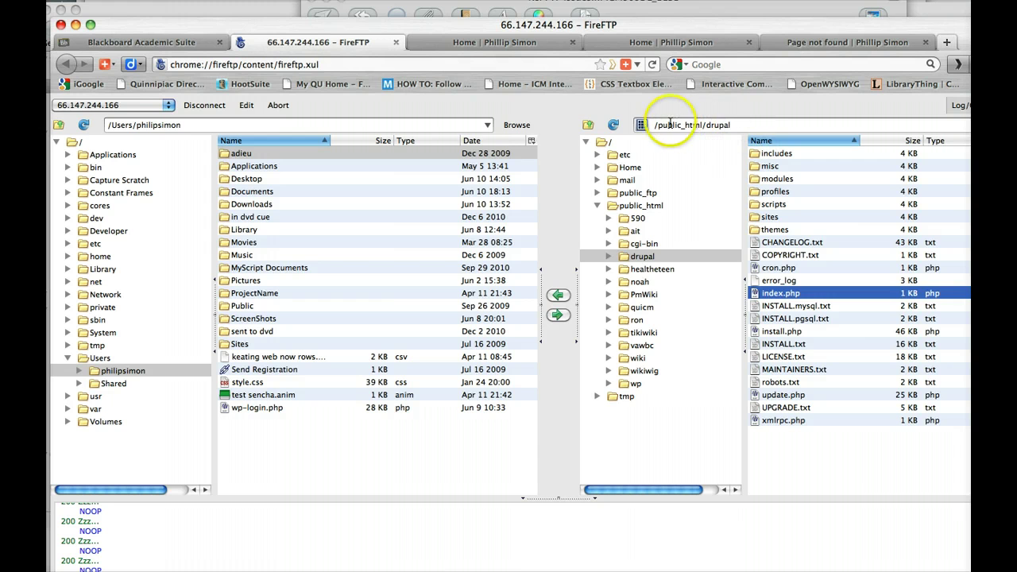
{"action": "left_click", "coordinate": [703, 132]}
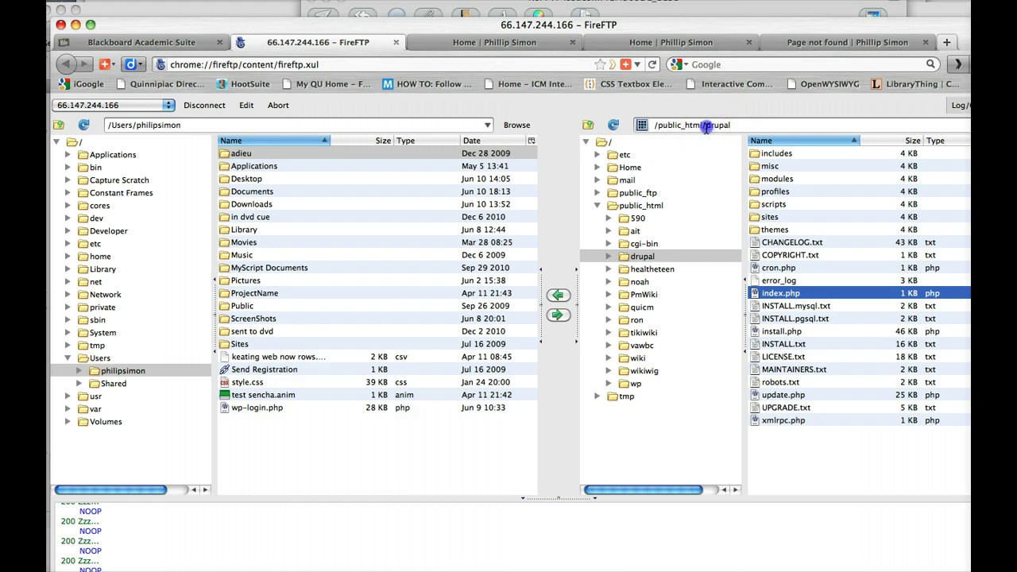
{"action": "left_click_drag", "start_coordinate": [706, 127], "coordinate": [656, 132]}
{"action": "key", "text": "super+c"}
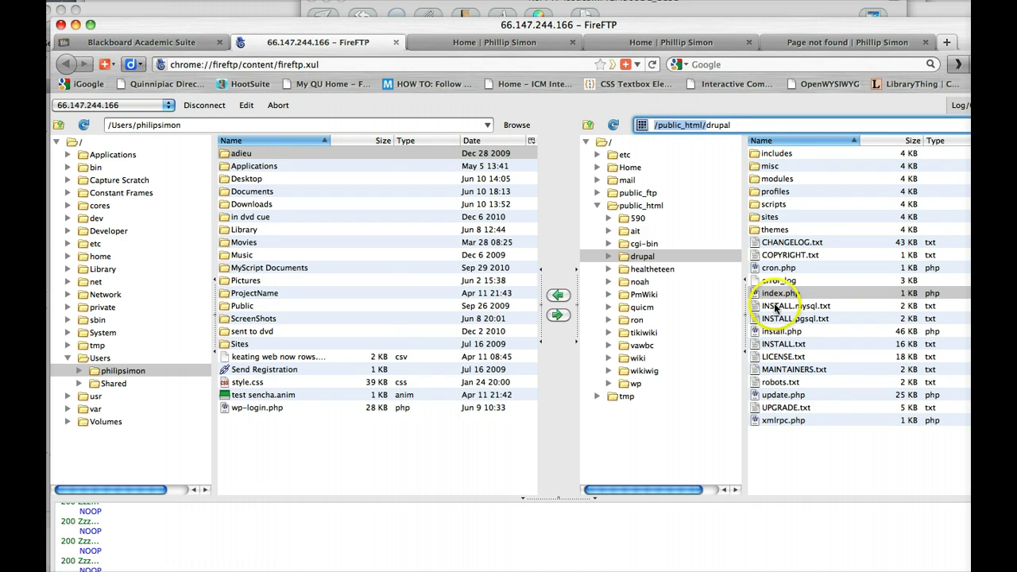
- Enter a value in the account's Advanced prefix field and close the account settings
{"action": "left_click", "coordinate": [246, 107]}
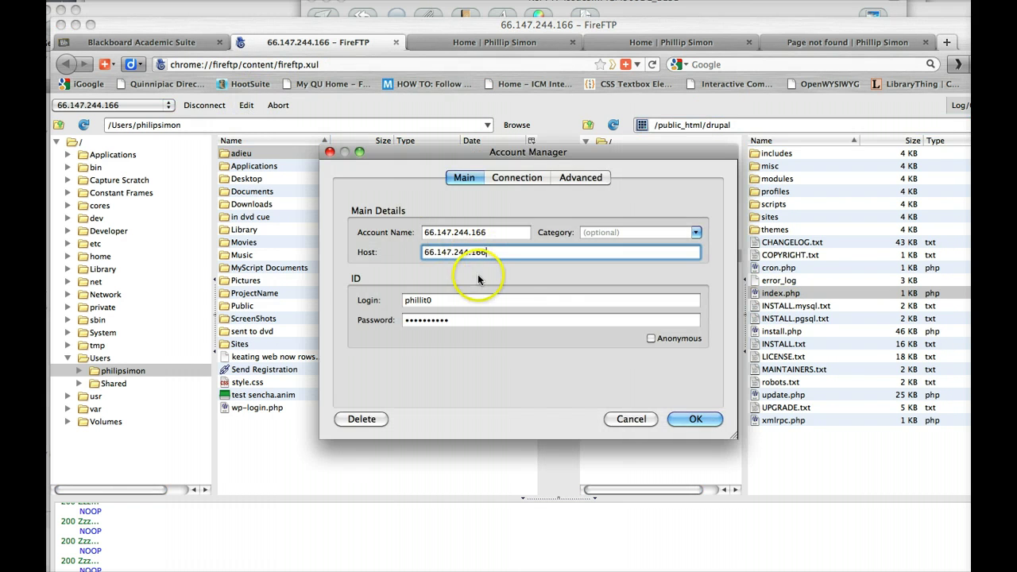
{"action": "left_click", "coordinate": [573, 180]}
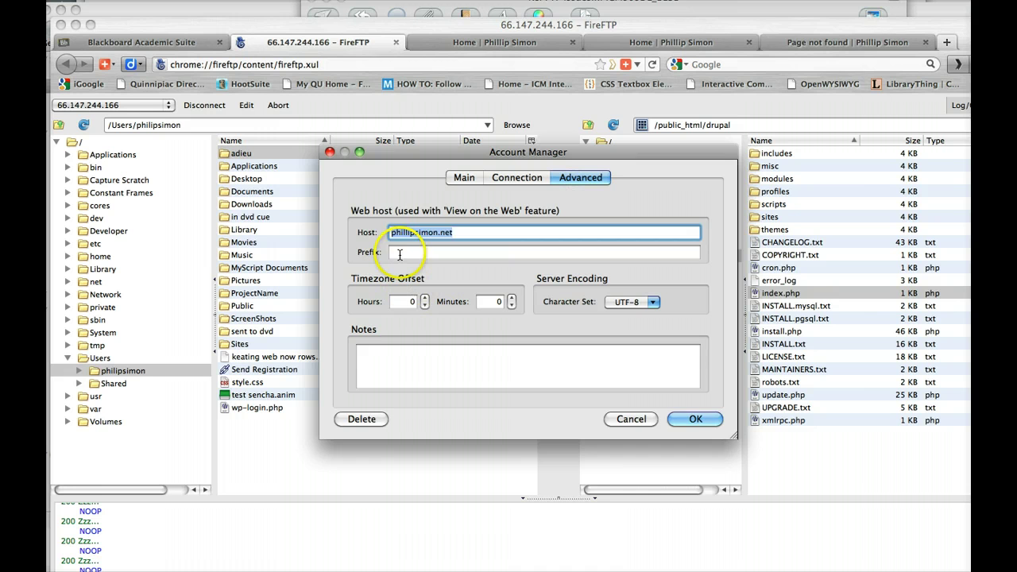
{"action": "left_click", "coordinate": [399, 253]}
{"action": "type", "text": "SesNhs!963"}
{"action": "left_click_drag", "start_coordinate": [437, 253], "coordinate": [374, 253]}
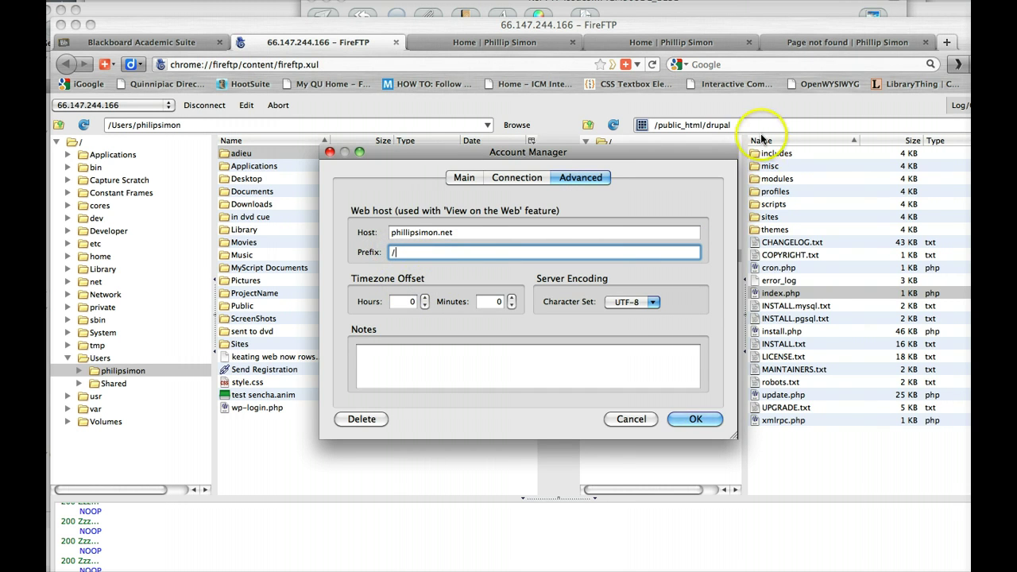
{"action": "key", "text": "Return"}
- Reopen the account's web host settings and paste /public_html into the prefix field
{"action": "left_click", "coordinate": [698, 129]}
{"action": "left_click", "coordinate": [704, 126]}
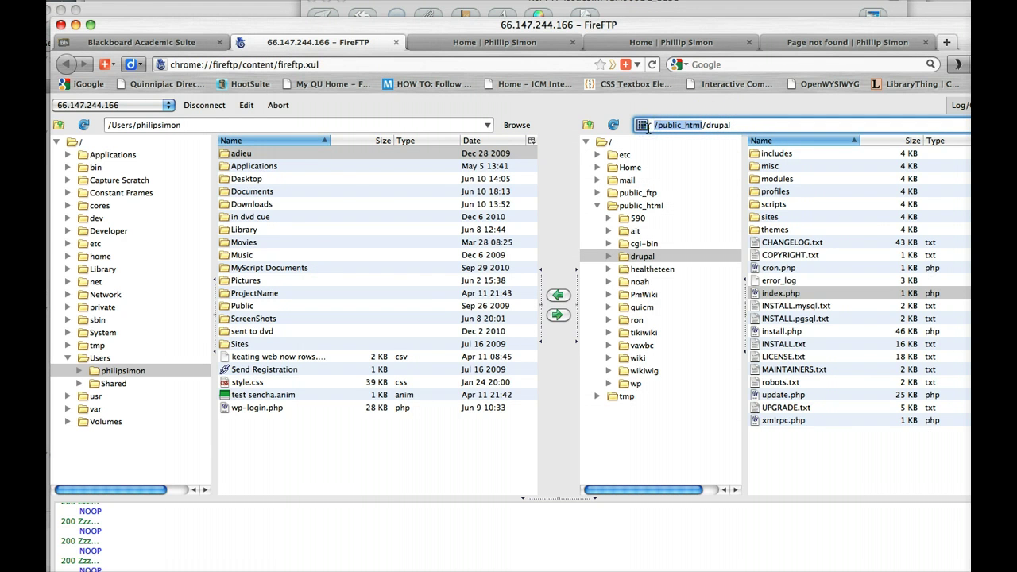
{"action": "left_click", "coordinate": [248, 106]}
{"action": "left_click", "coordinate": [601, 192]}
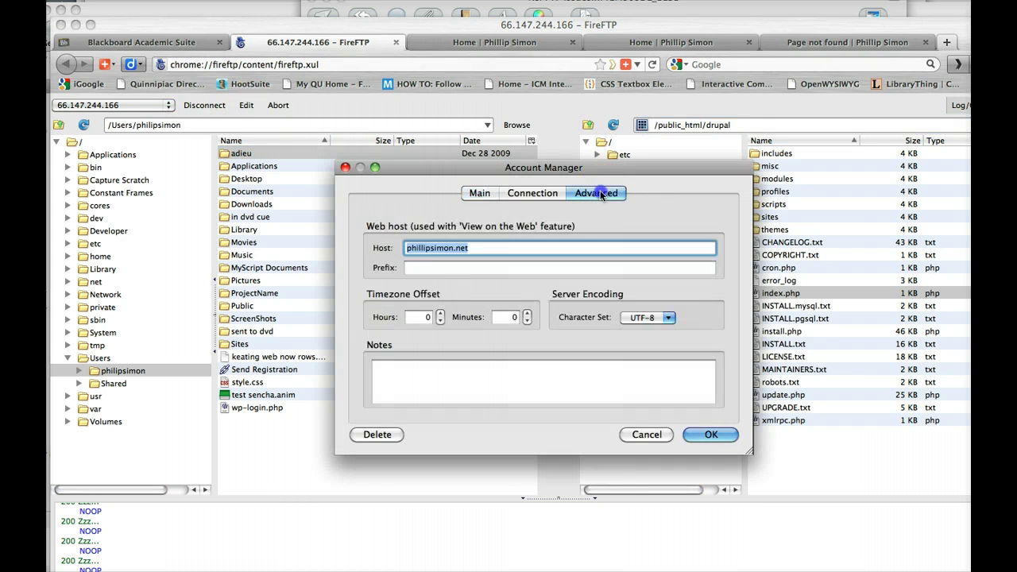
{"action": "left_click", "coordinate": [434, 268]}
{"action": "key", "text": "super+v"}
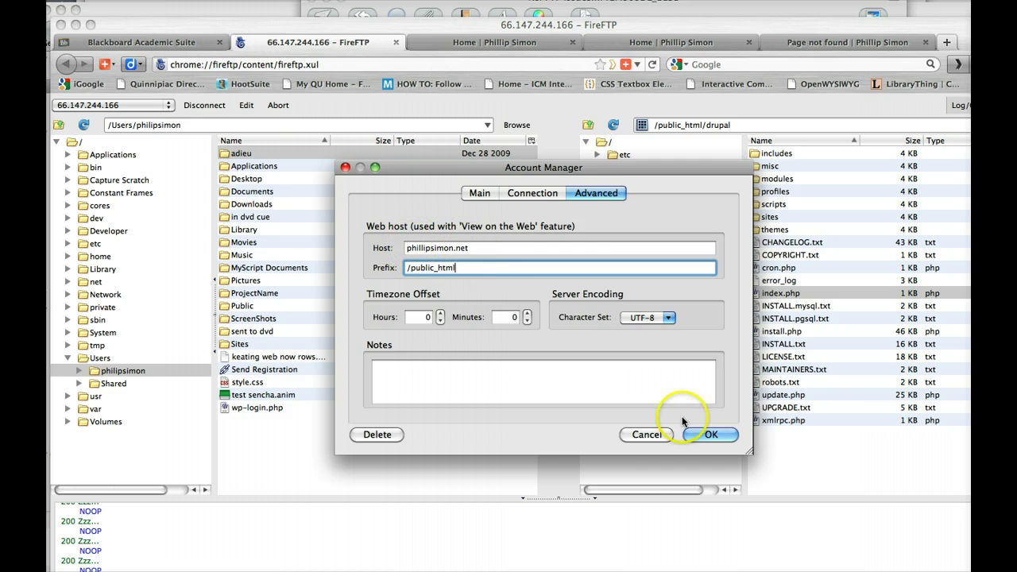
- Save the /public_html prefix, view index.php on the web, then load phillipsimon.net/index.php without drupal
{"action": "left_click", "coordinate": [709, 435]}
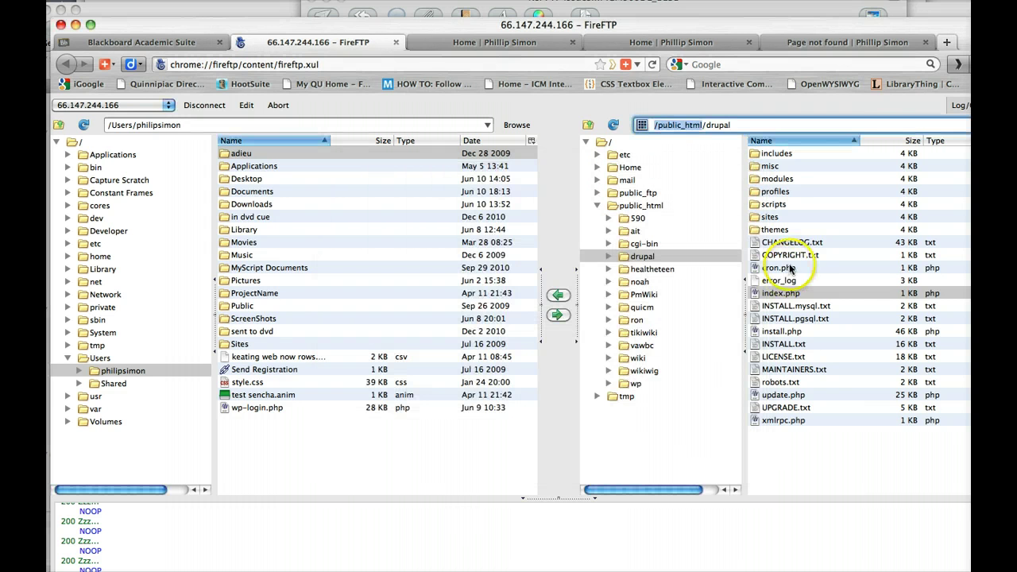
{"action": "right_click", "coordinate": [755, 294]}
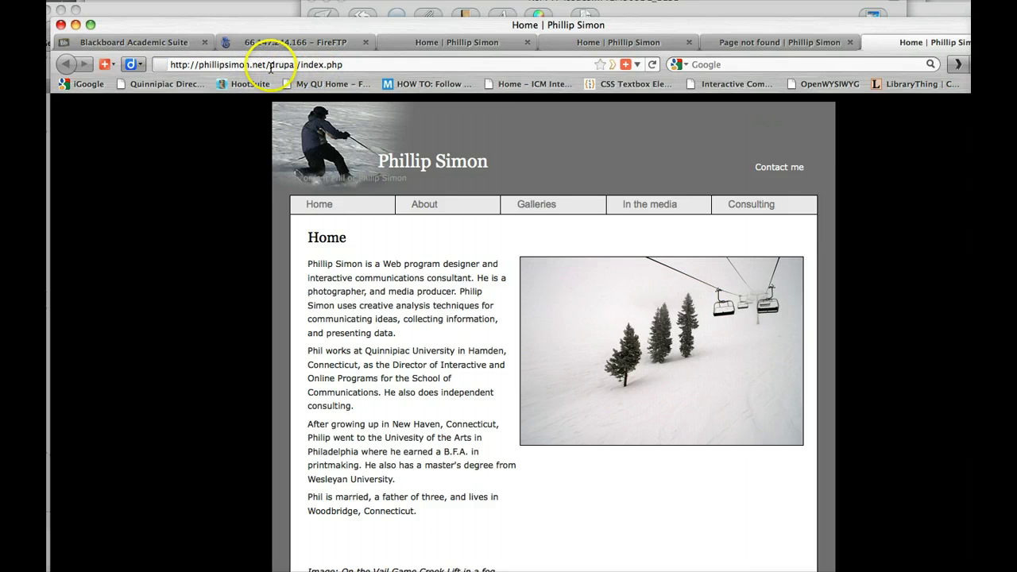
{"action": "left_click_drag", "start_coordinate": [287, 65], "coordinate": [364, 65]}
{"action": "left_click", "coordinate": [364, 64]}
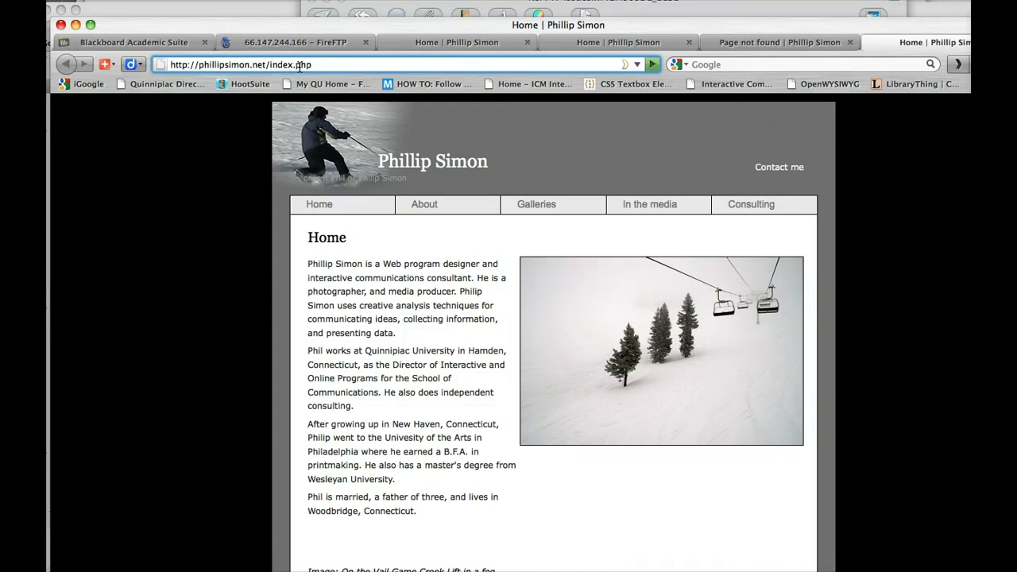
{"action": "key", "text": "Return"}
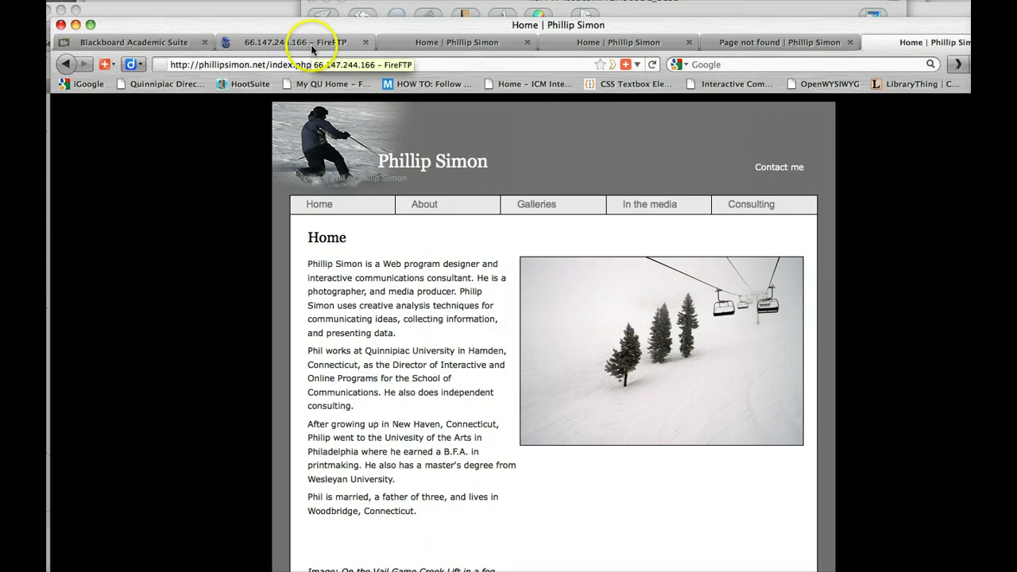
{"action": "left_click", "coordinate": [311, 45]}
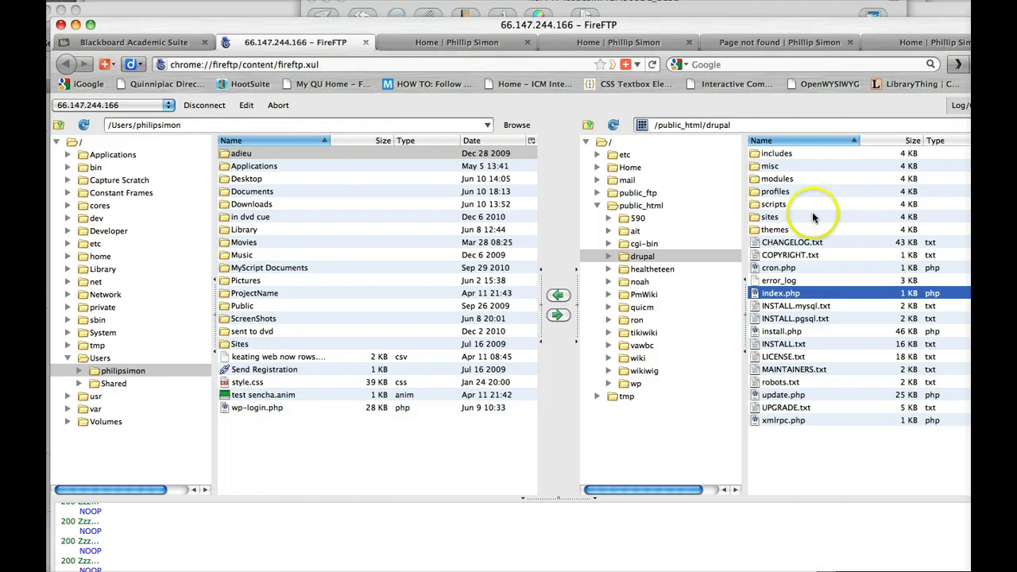
- Go up twice to the server root and view access-logs on the web, which shows Page not found
{"action": "left_click", "coordinate": [589, 125]}
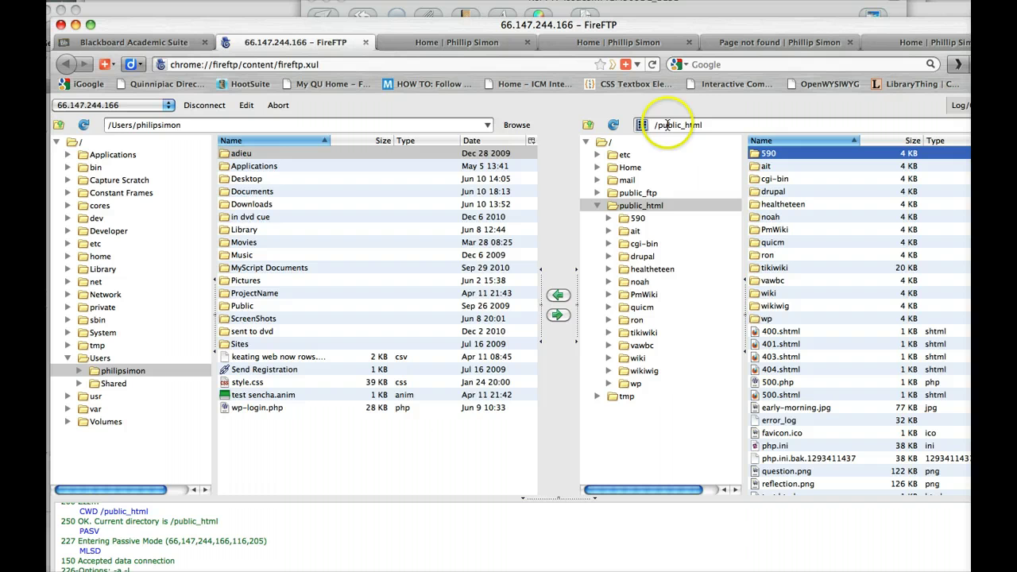
{"action": "left_click", "coordinate": [588, 125]}
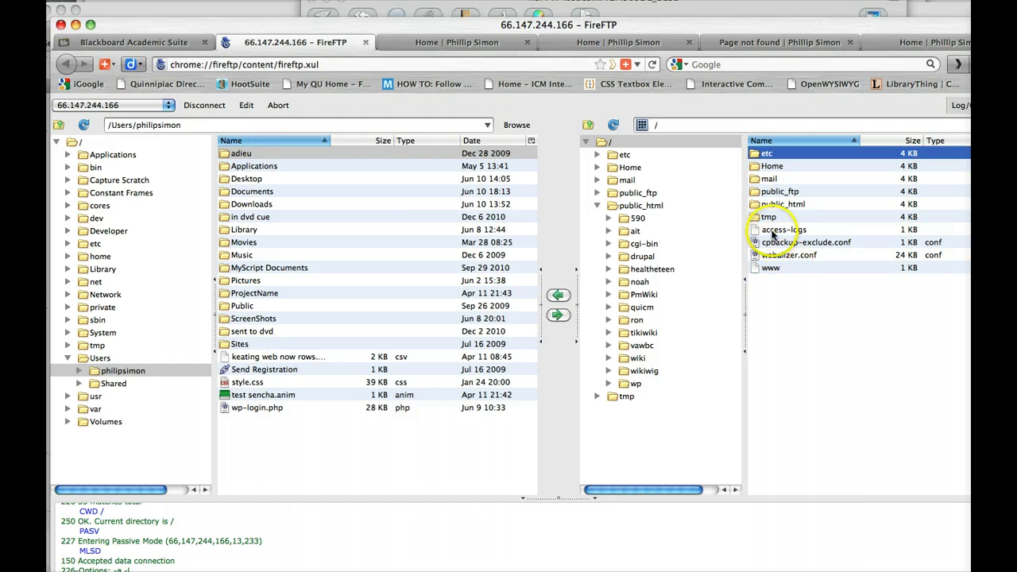
{"action": "left_click", "coordinate": [755, 231]}
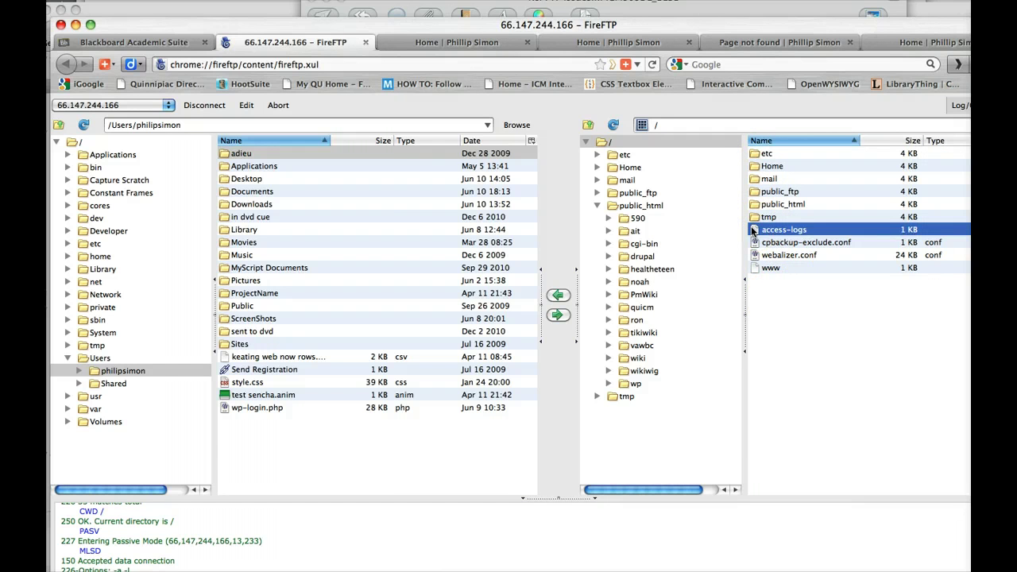
{"action": "right_click", "coordinate": [754, 231]}
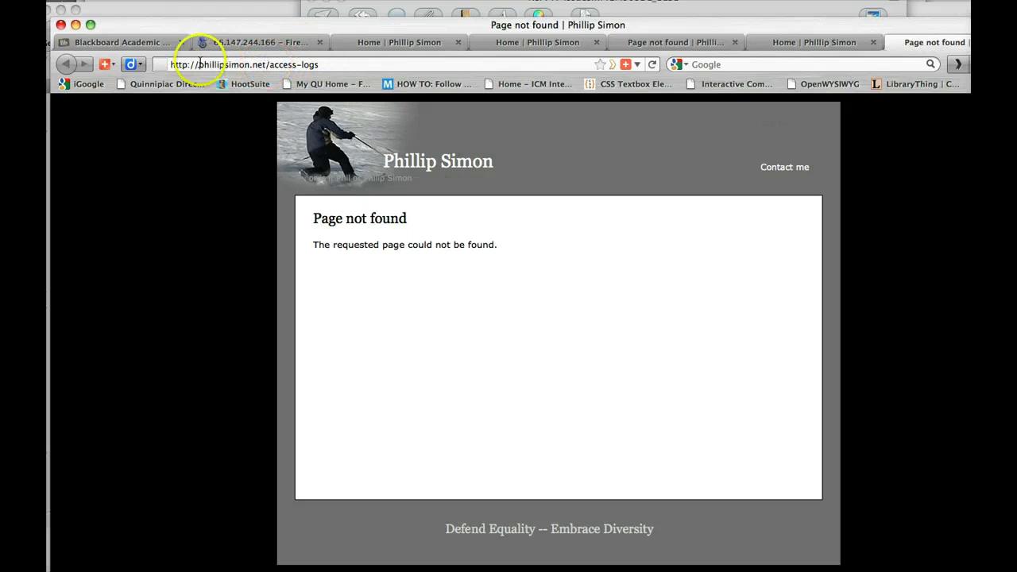
- Delete the /public_html prefix from the account's Advanced web-host settings
{"action": "left_click", "coordinate": [266, 42]}
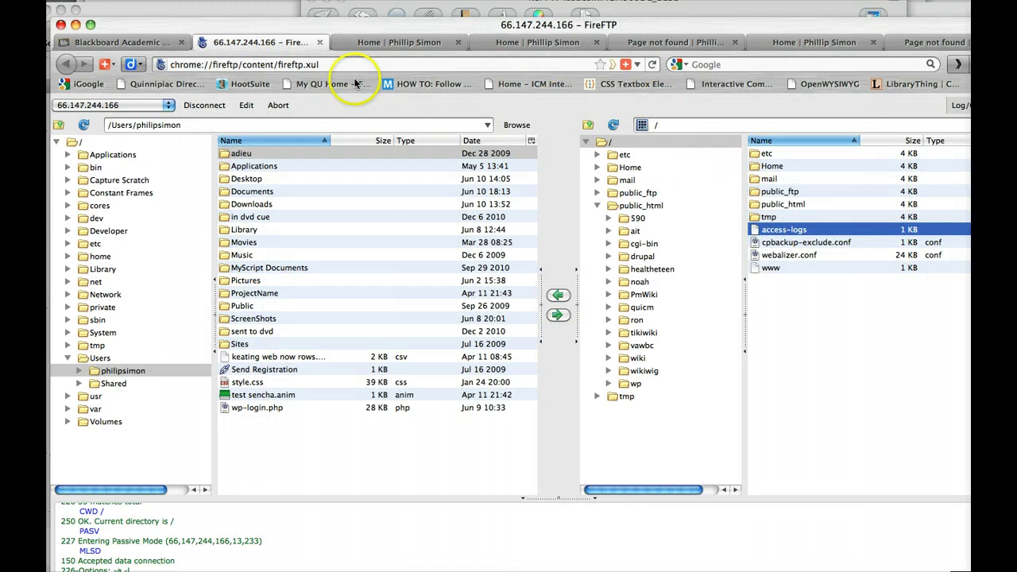
{"action": "left_click", "coordinate": [246, 105]}
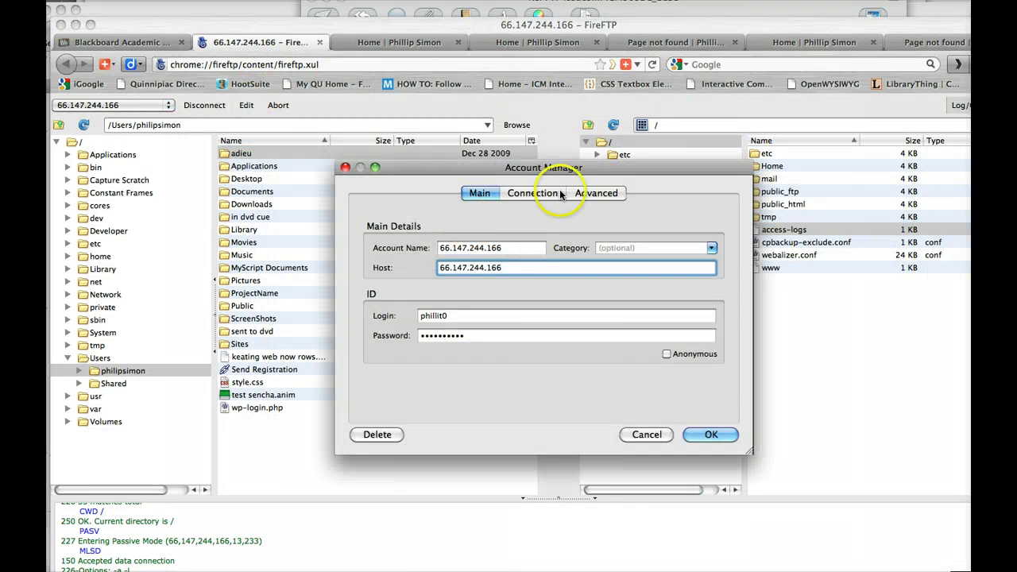
{"action": "left_click", "coordinate": [596, 193]}
{"action": "left_click", "coordinate": [429, 268]}
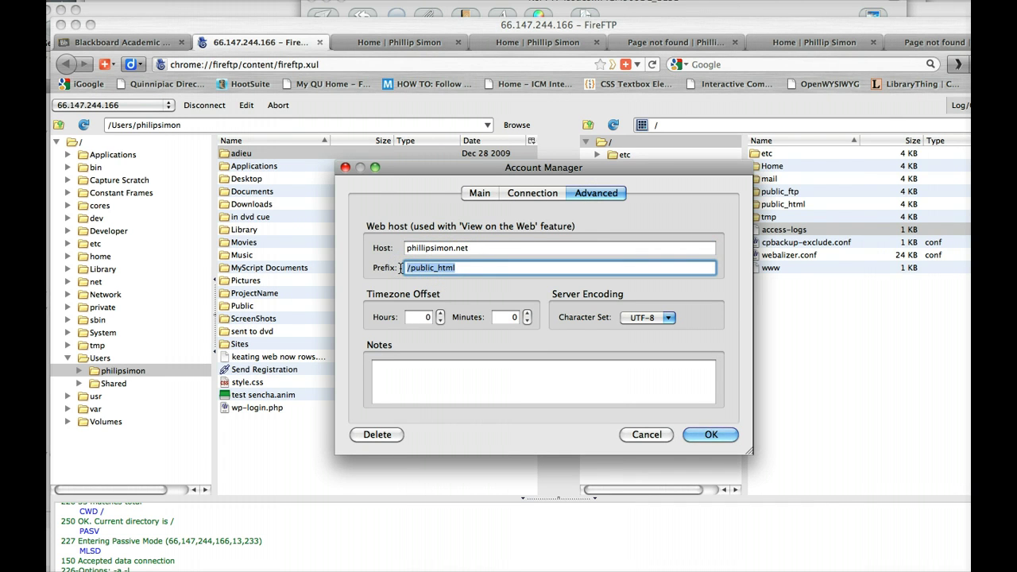
{"action": "key", "text": "BackSpace"}
- Save the account, retry viewing access-logs on the web, and return to FireFTP
{"action": "left_click", "coordinate": [710, 435]}
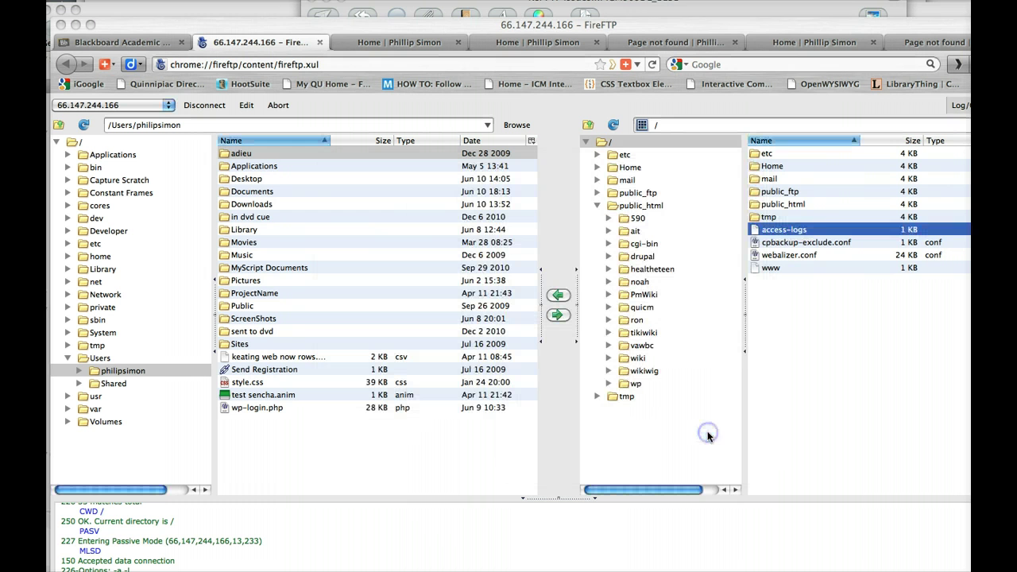
{"action": "right_click", "coordinate": [755, 229]}
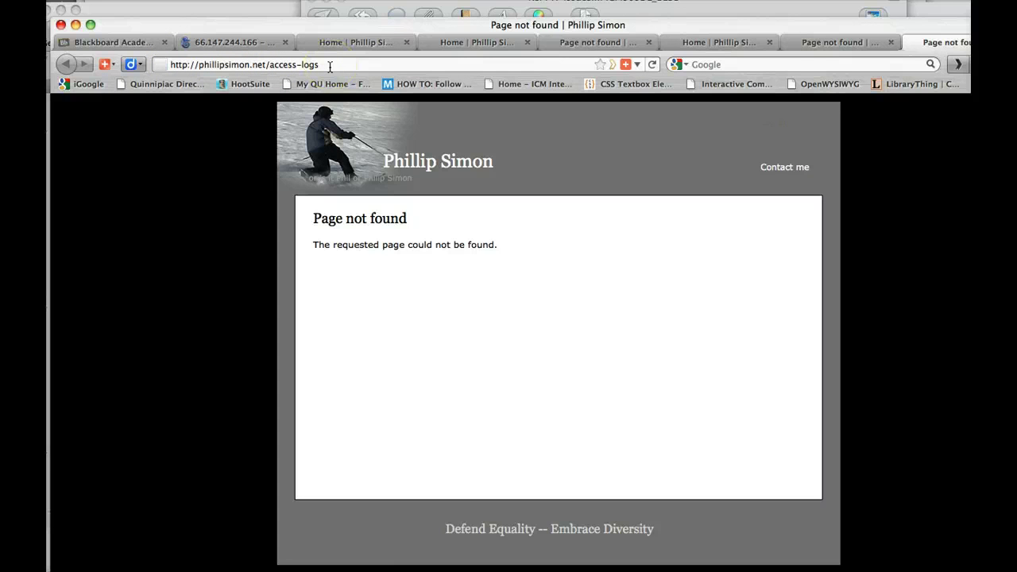
{"action": "left_click", "coordinate": [239, 41]}
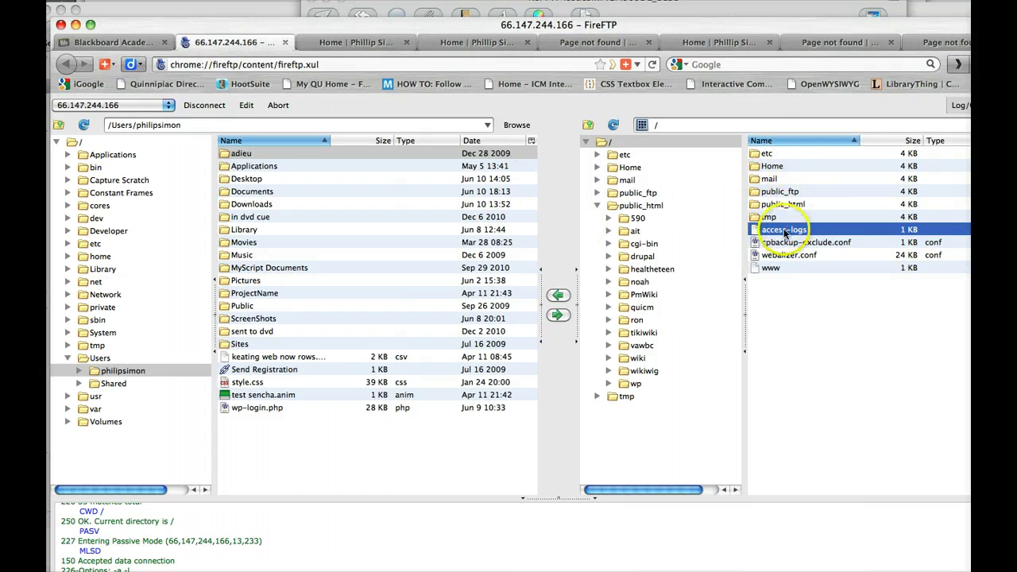
- Open public_html and then its drupal folder in the remote file list
{"action": "double_click", "coordinate": [767, 207]}
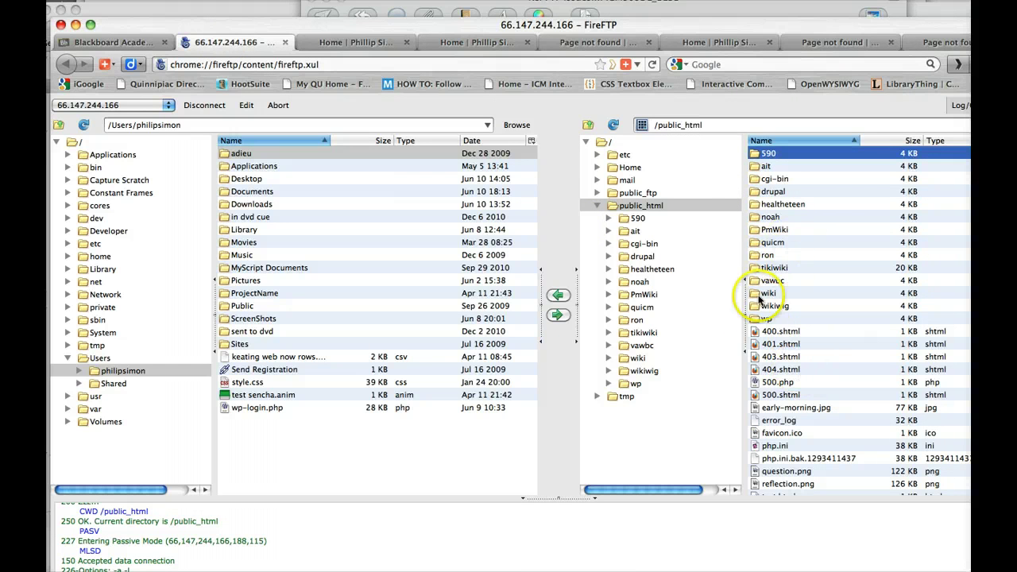
{"action": "double_click", "coordinate": [755, 193]}
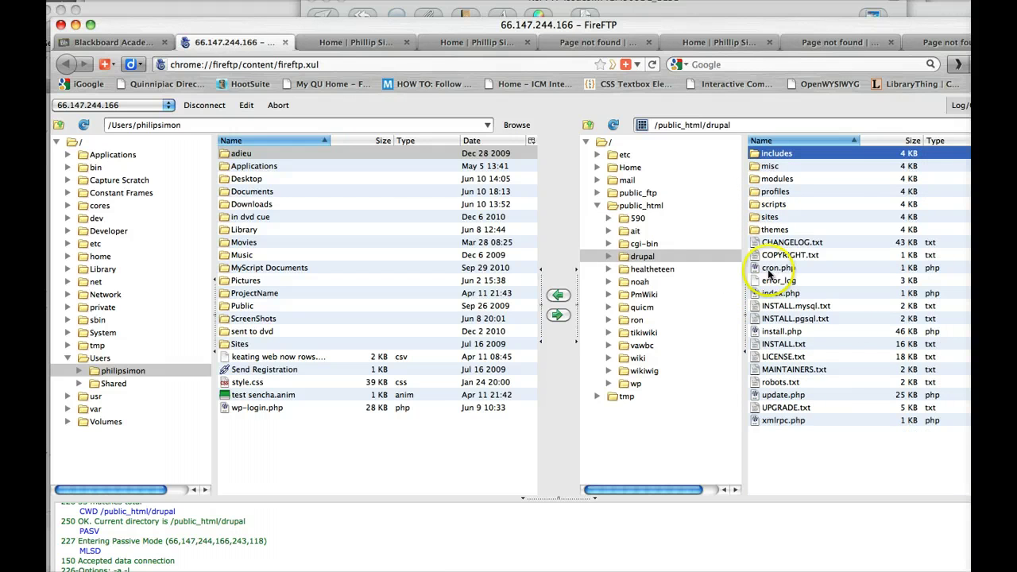